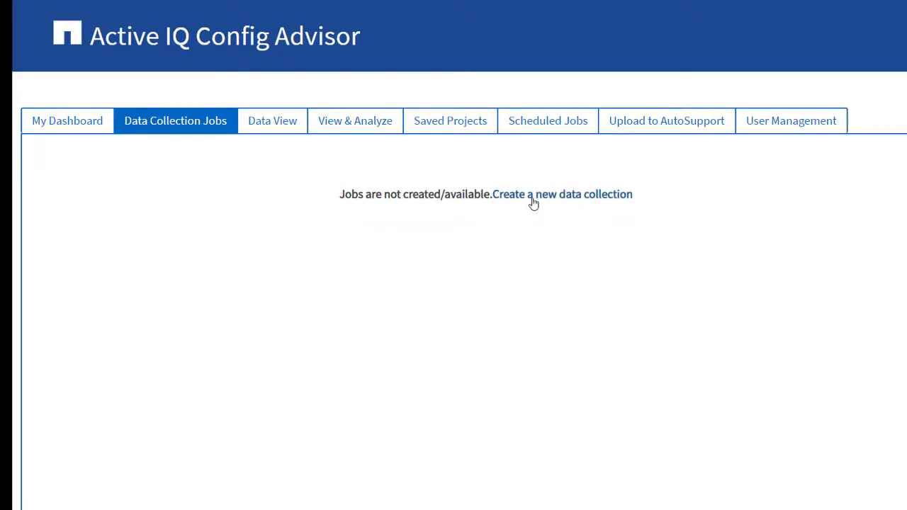
Step: Start a new Solution Based data collection with profile ONTAP and sub profile Network
click(531, 198)
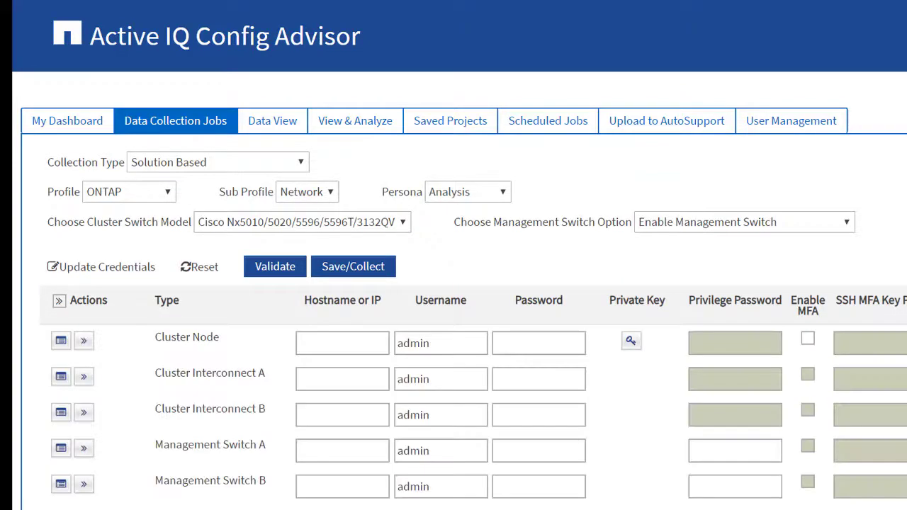
click(301, 162)
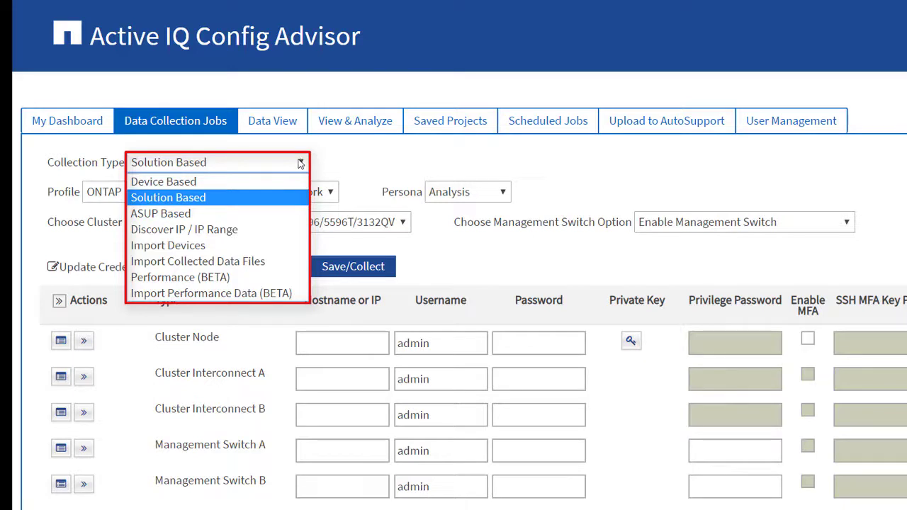
click(166, 197)
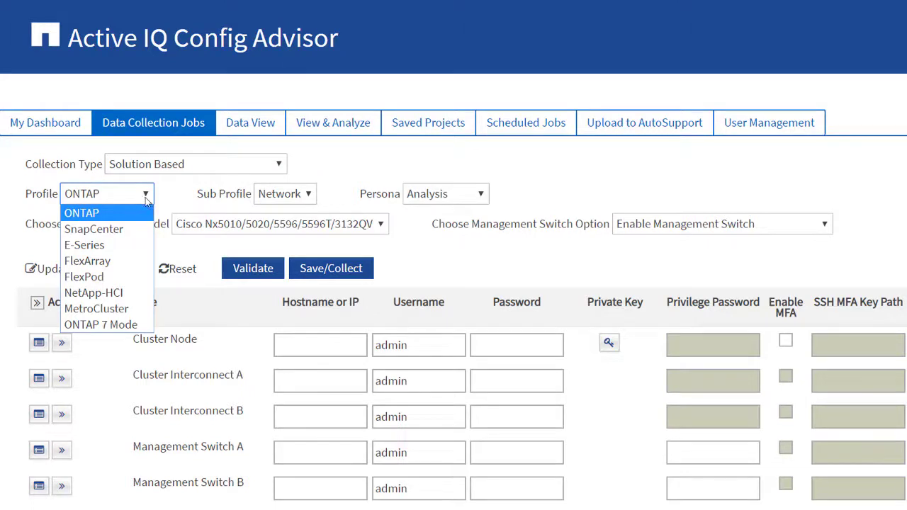
click(140, 212)
click(312, 196)
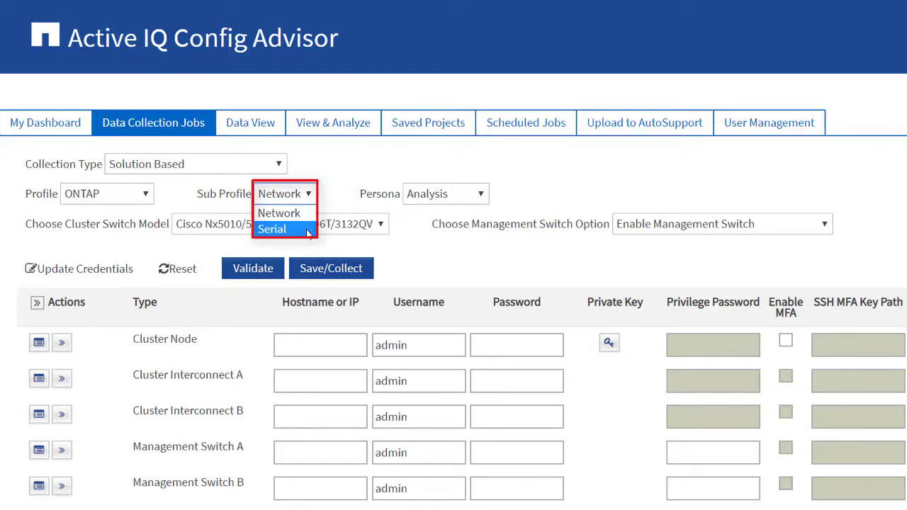
click(296, 213)
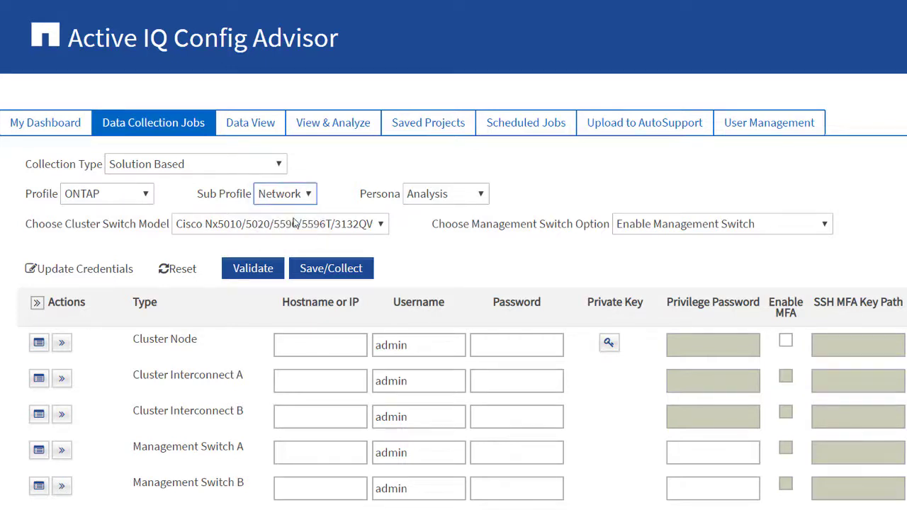
click(481, 195)
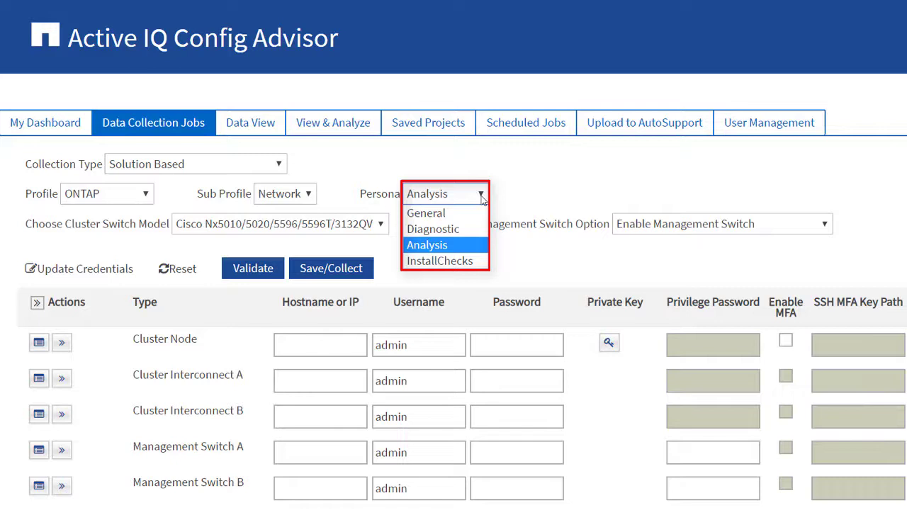
click(476, 245)
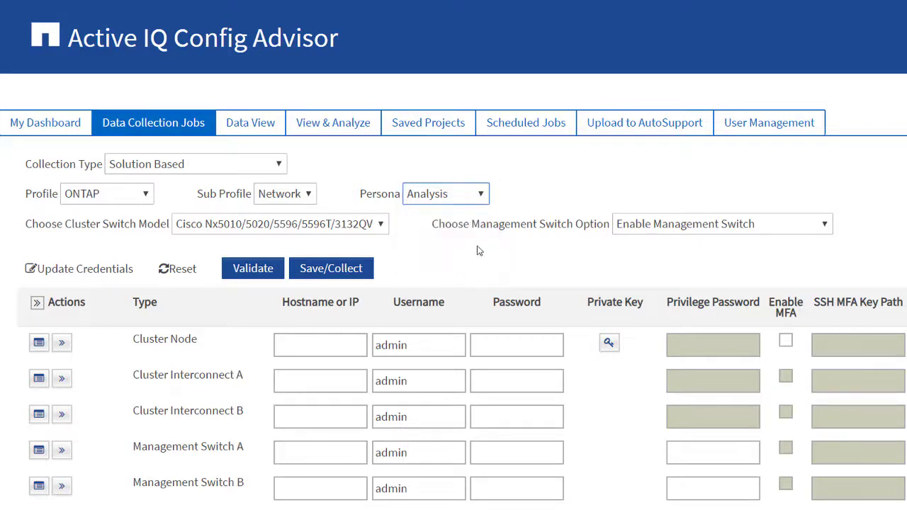
click(381, 225)
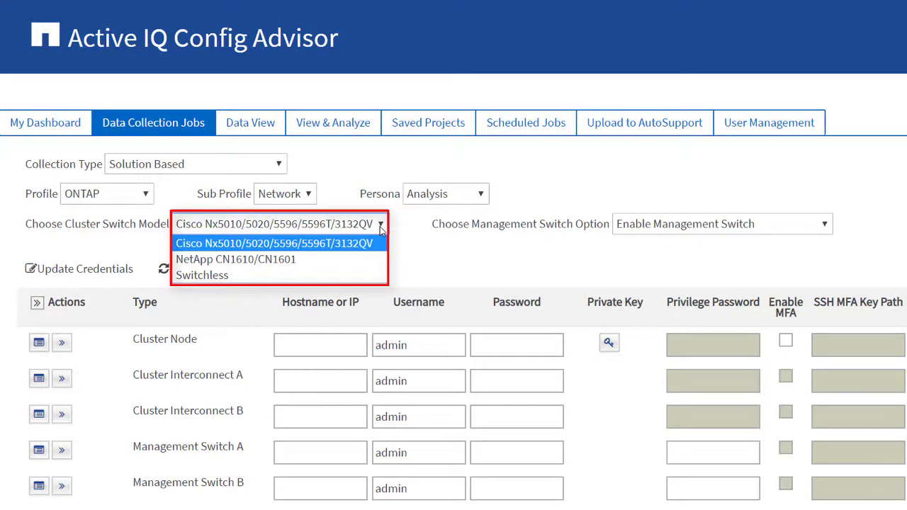
click(381, 226)
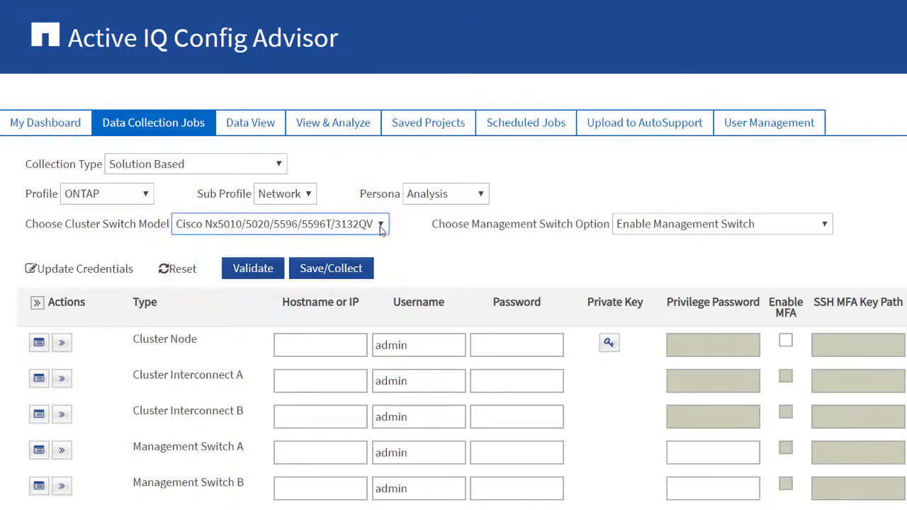
click(823, 225)
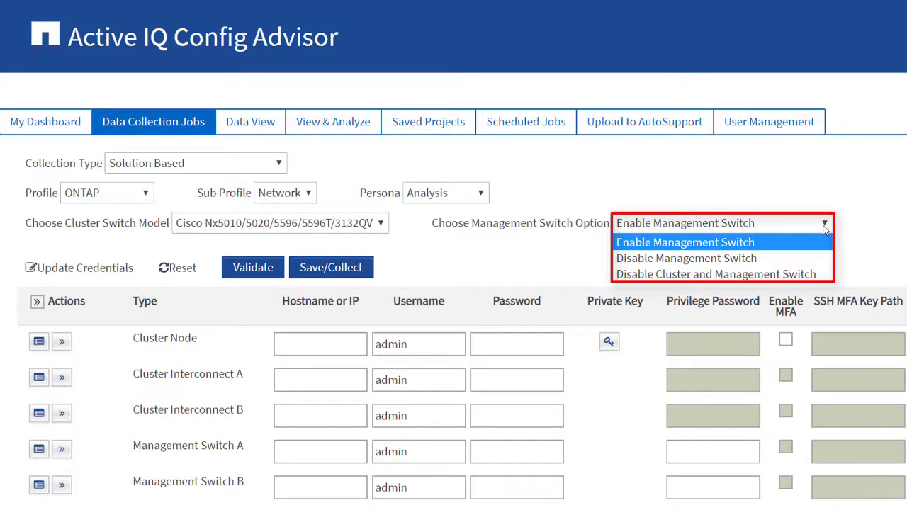
click(814, 244)
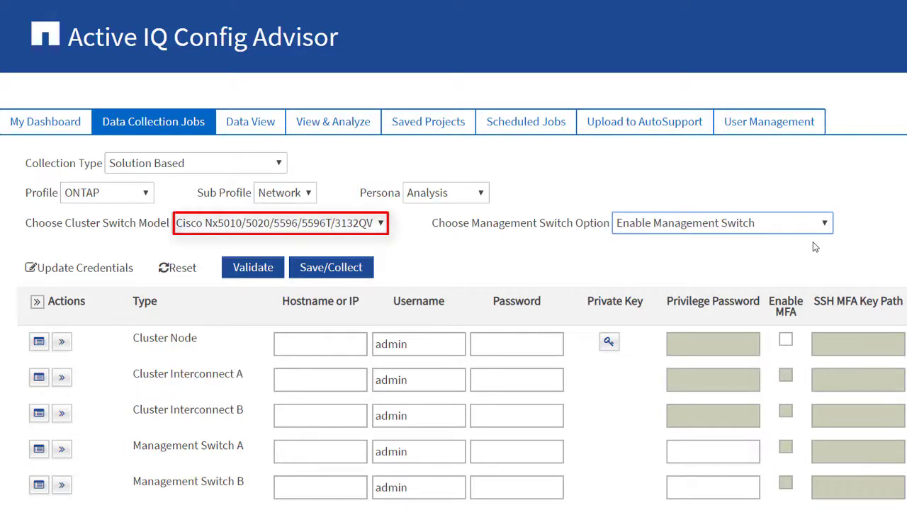
Step: Enter the cluster node address and Management Switch B's privilege password
click(320, 345)
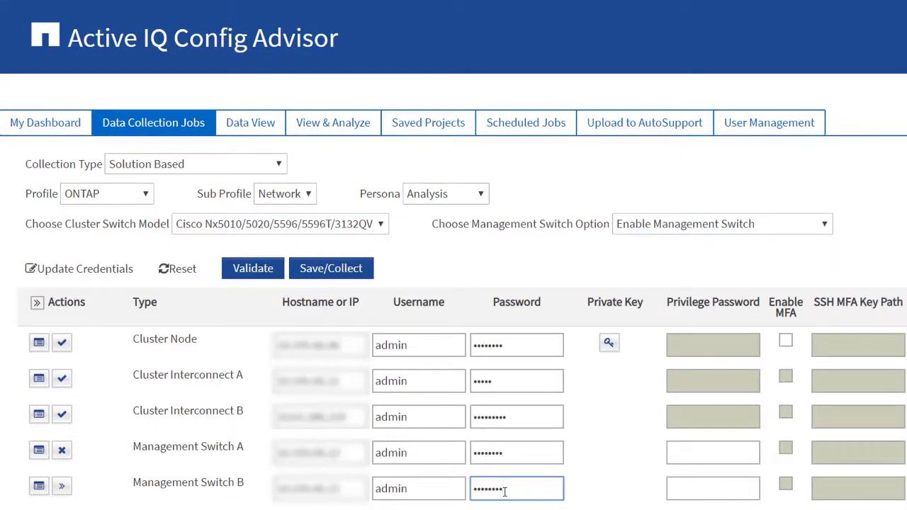
click(713, 488)
text(****)
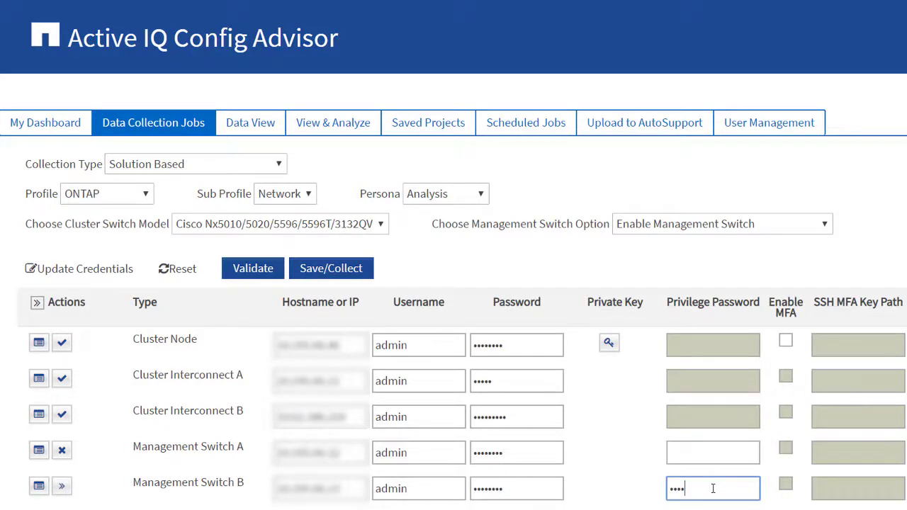
text(*)
Step: Save the Cluster Node command selection and validate all device credentials
click(39, 342)
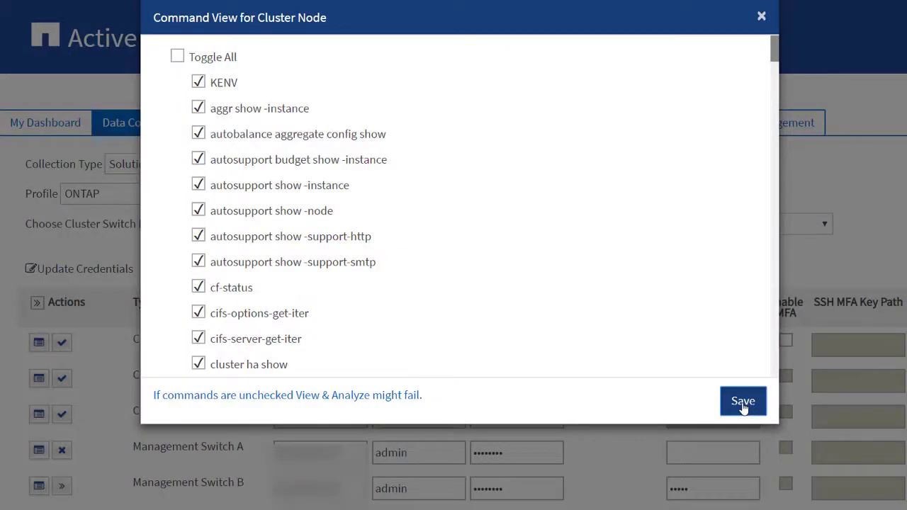
click(742, 401)
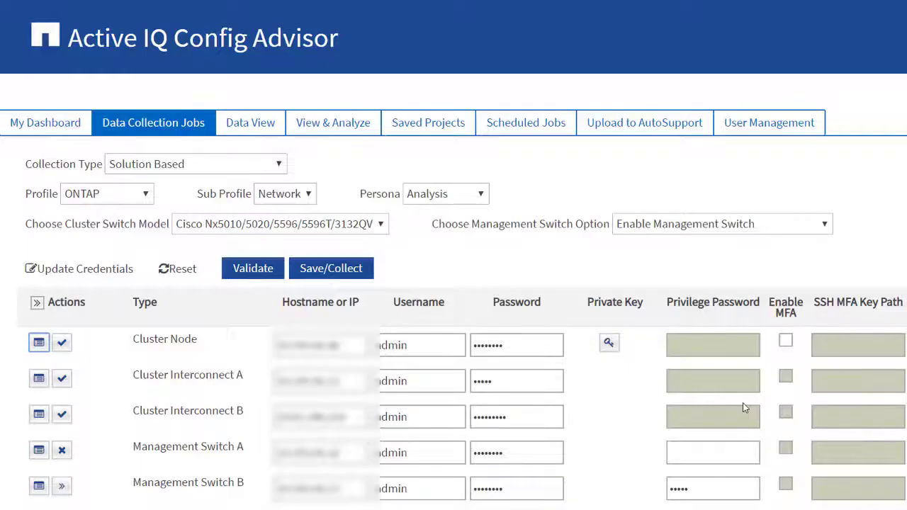
click(252, 278)
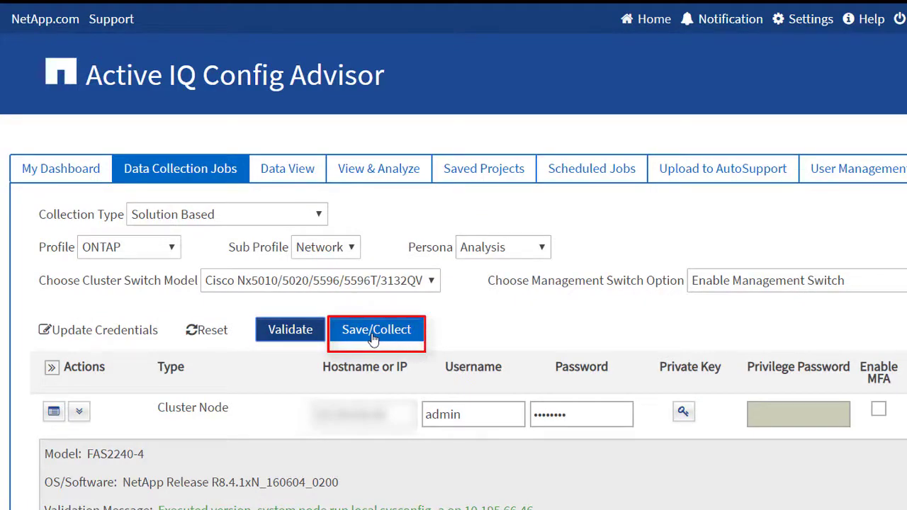
Step: Name the project Demo_ONTAP in group ONTAP and set a confirmed credentials passphrase
click(373, 338)
text(Demo_ONTAP)
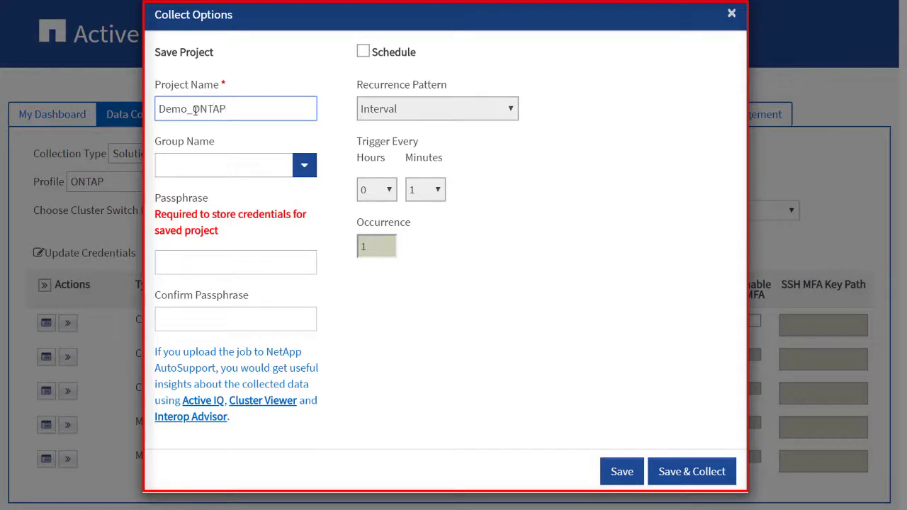
click(198, 165)
text(ONTAP)
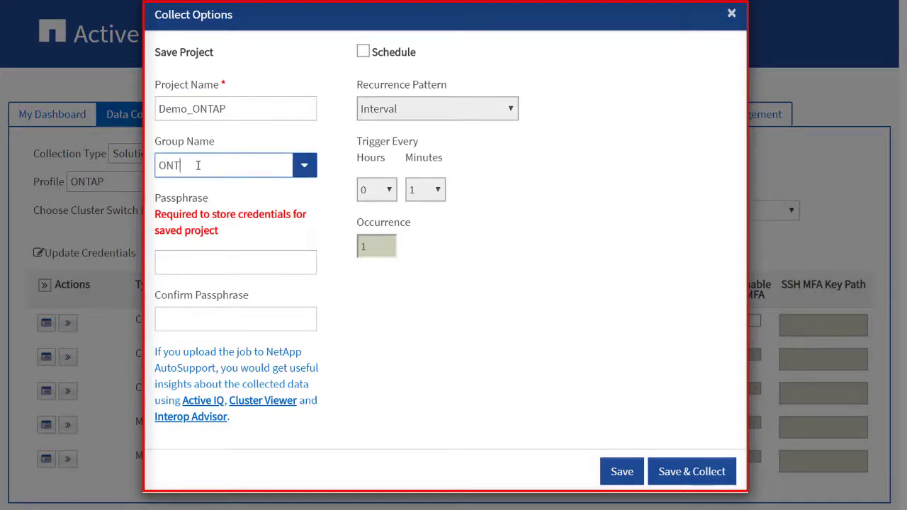
click(183, 260)
text(•••••••••••)
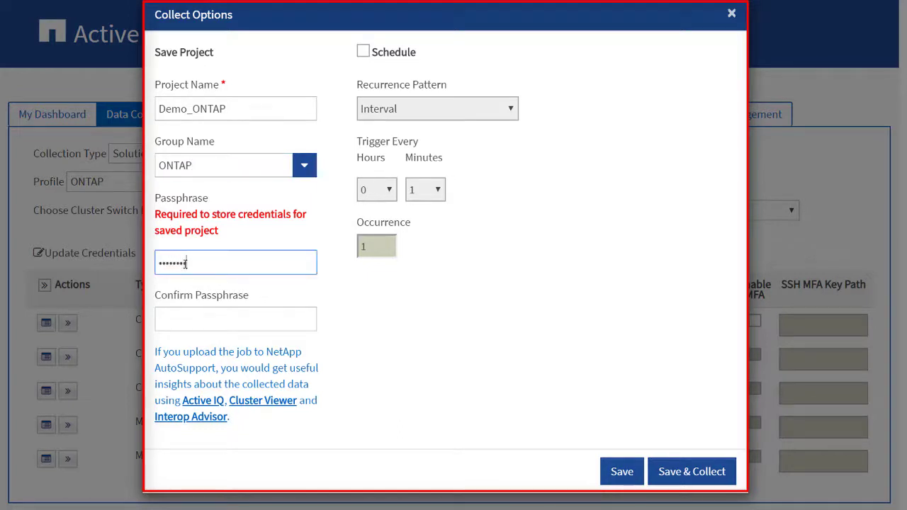
click(188, 319)
text(•••••••••••)
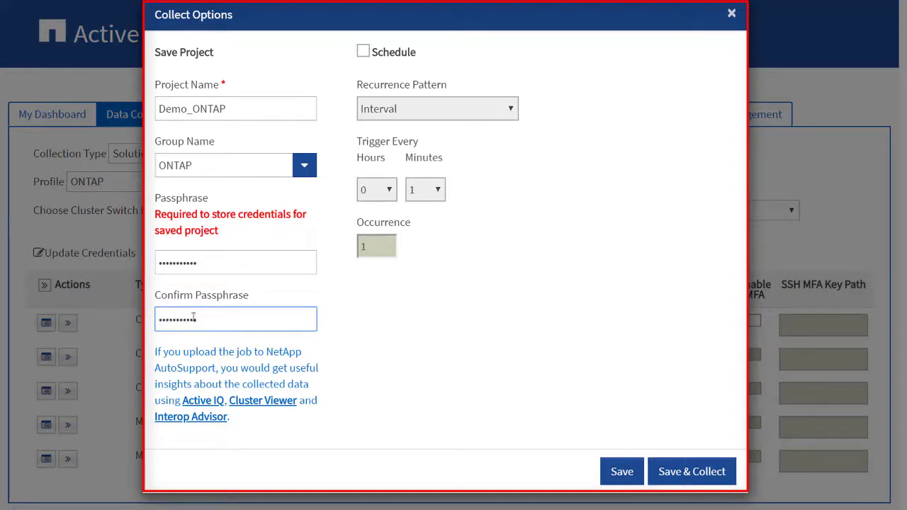
Step: Schedule the collection daily at 15:50, then save and start collecting
click(363, 55)
click(505, 111)
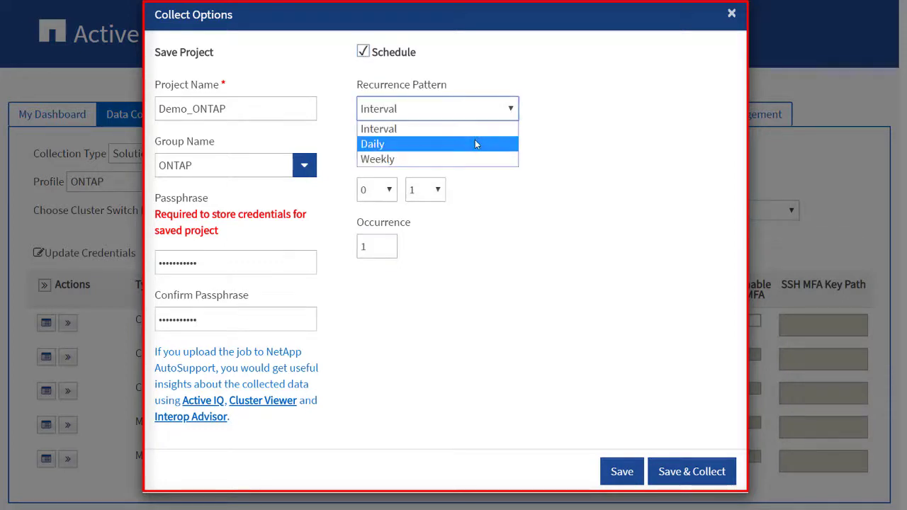
click(475, 142)
click(391, 191)
click(369, 437)
click(435, 197)
scroll(423, 365, down, 8)
click(424, 362)
click(691, 474)
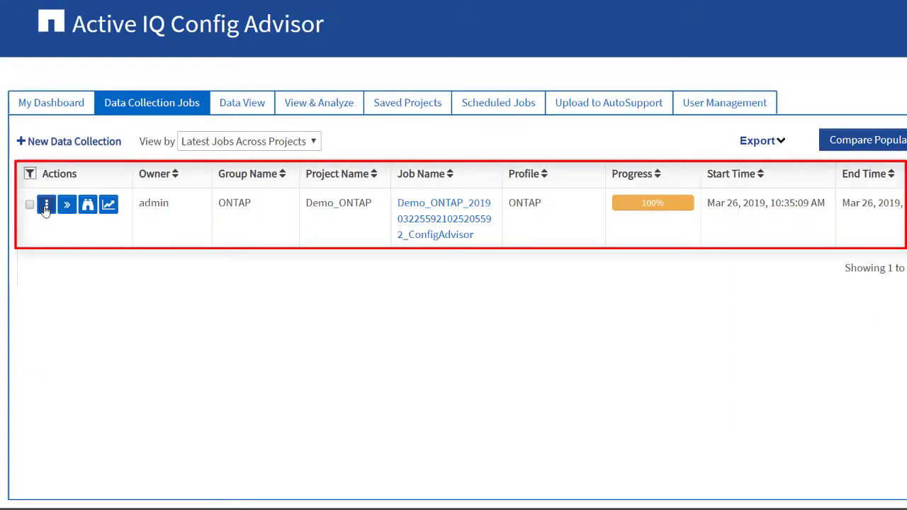
Step: Re-run the Demo_ONTAP job, then read the earlier job's vserver cifs security and export-policy rule outputs
click(45, 207)
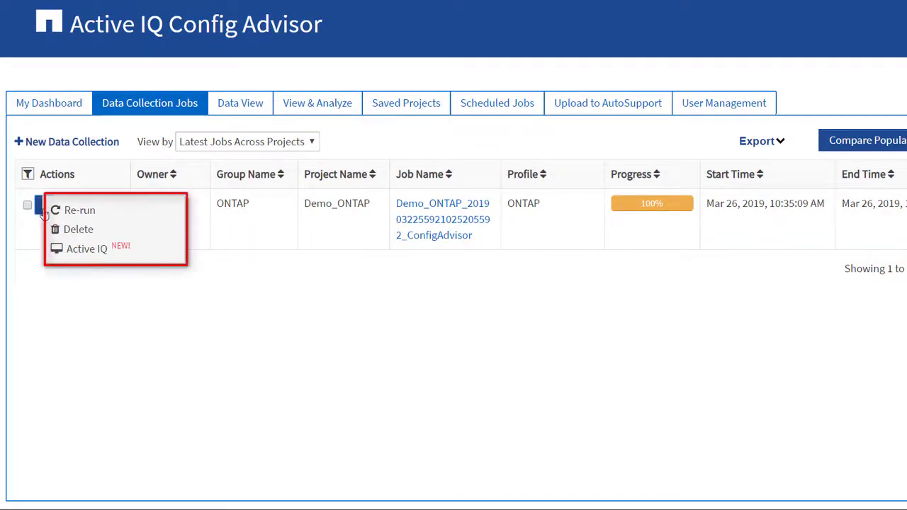
click(78, 211)
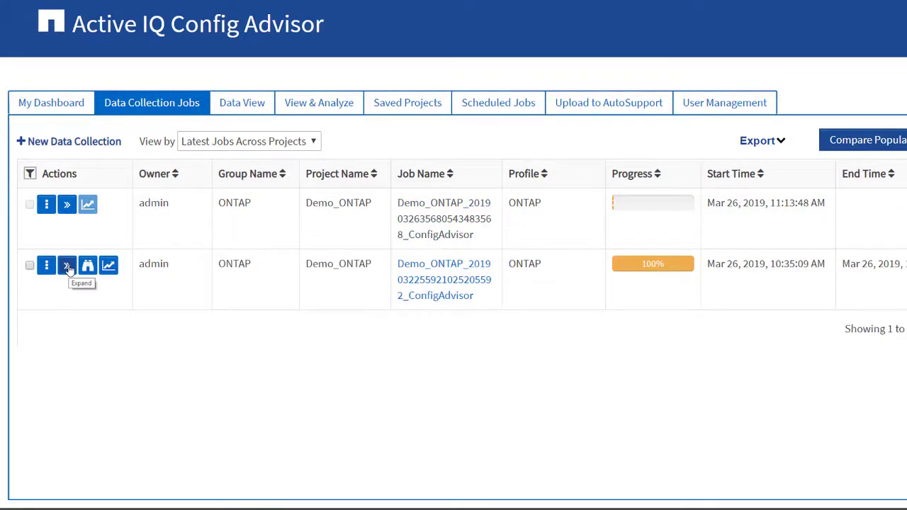
click(67, 266)
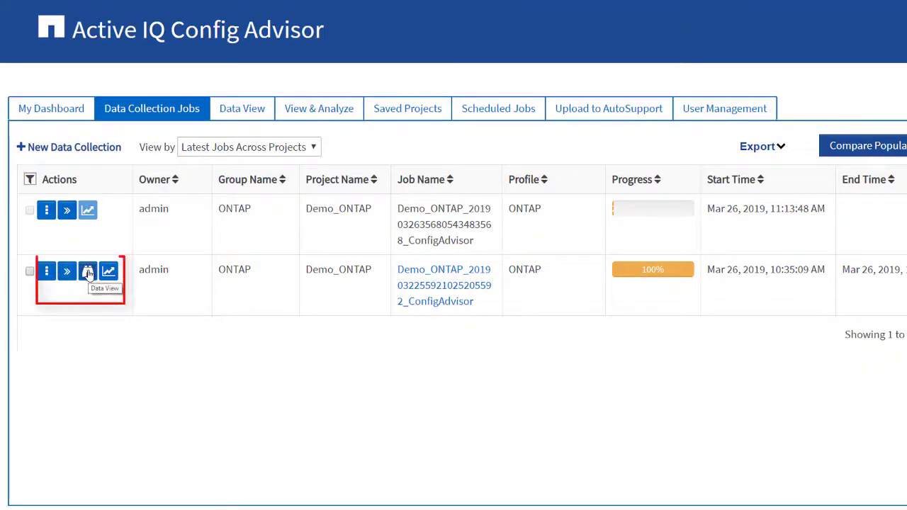
click(88, 268)
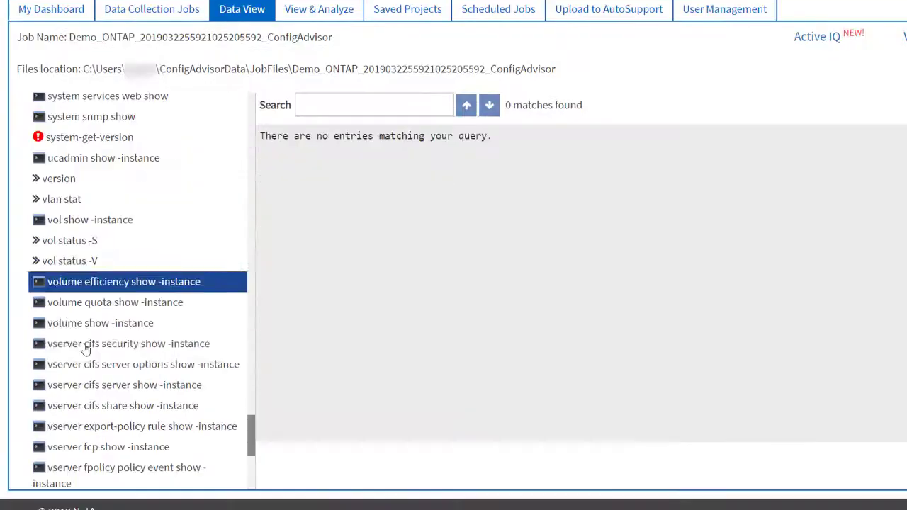
click(85, 345)
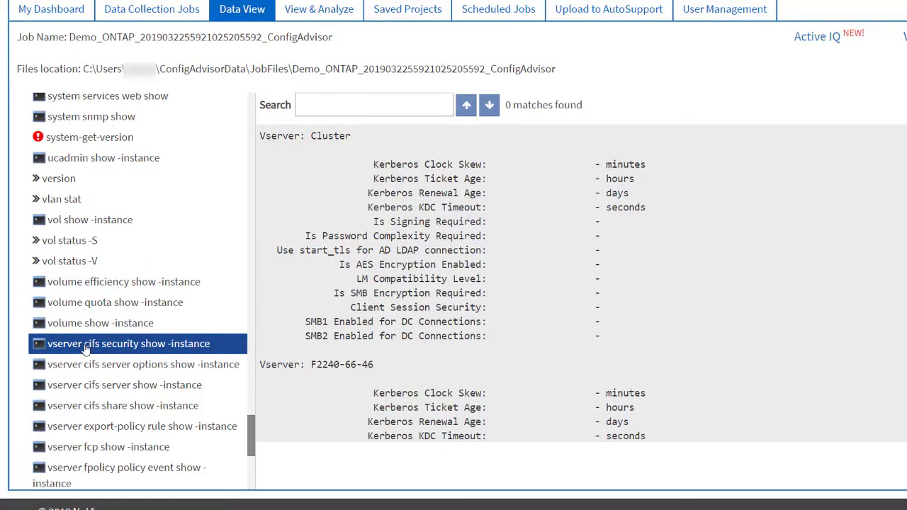
click(85, 426)
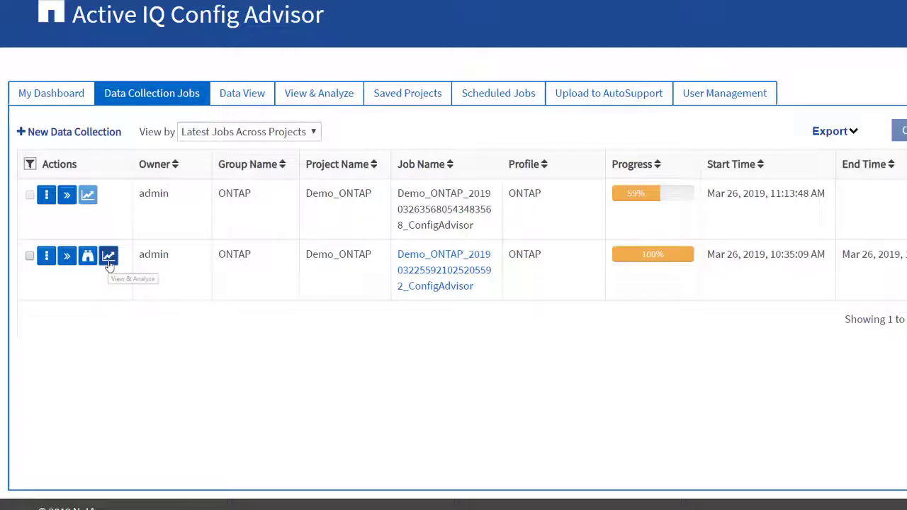
Step: Delete the unfinished re-run job and open the completed Demo_ONTAP job's View & Analyze report
click(42, 196)
click(81, 203)
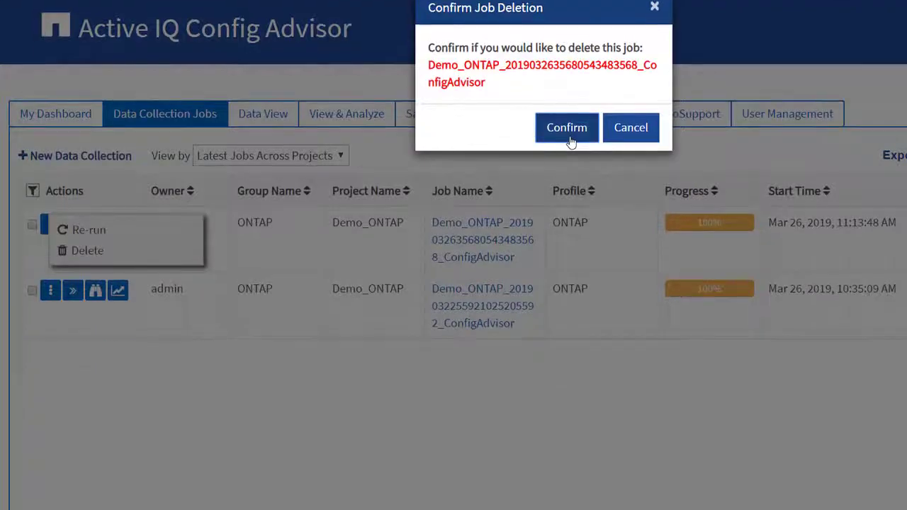
click(567, 131)
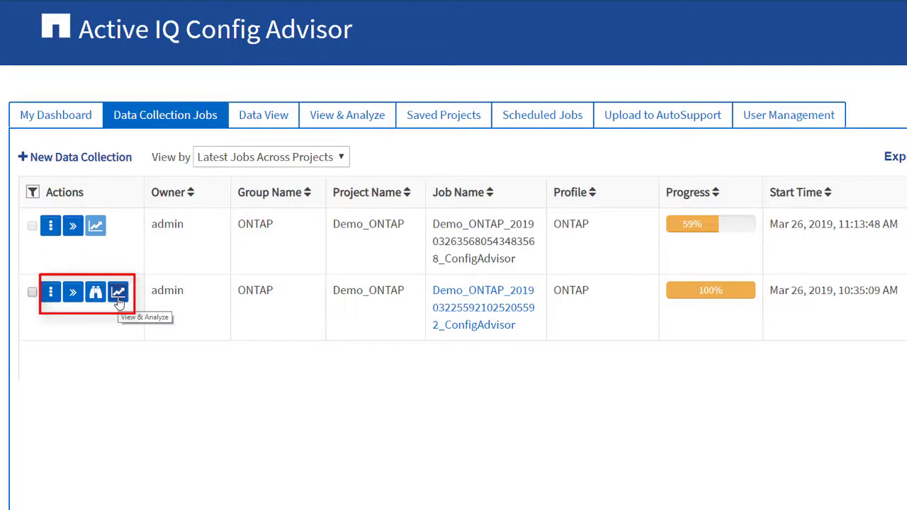
click(118, 299)
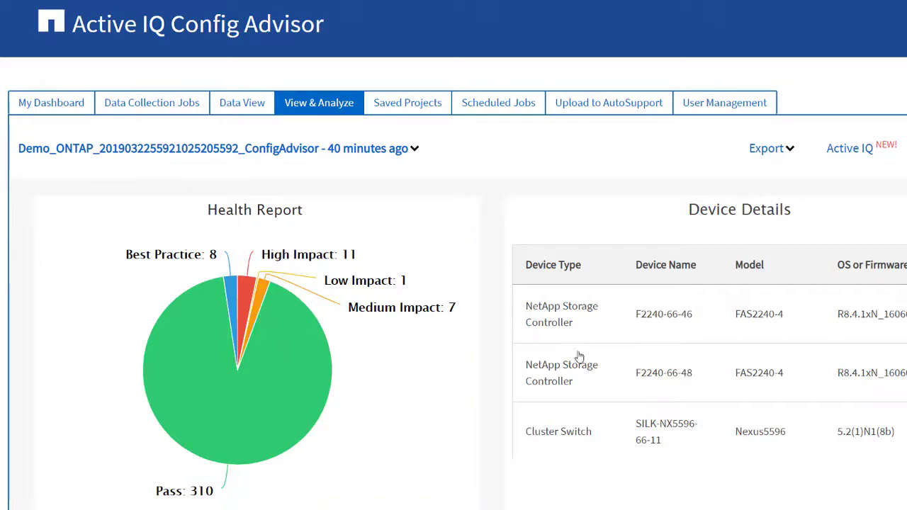
scroll(593, 341, down, 6)
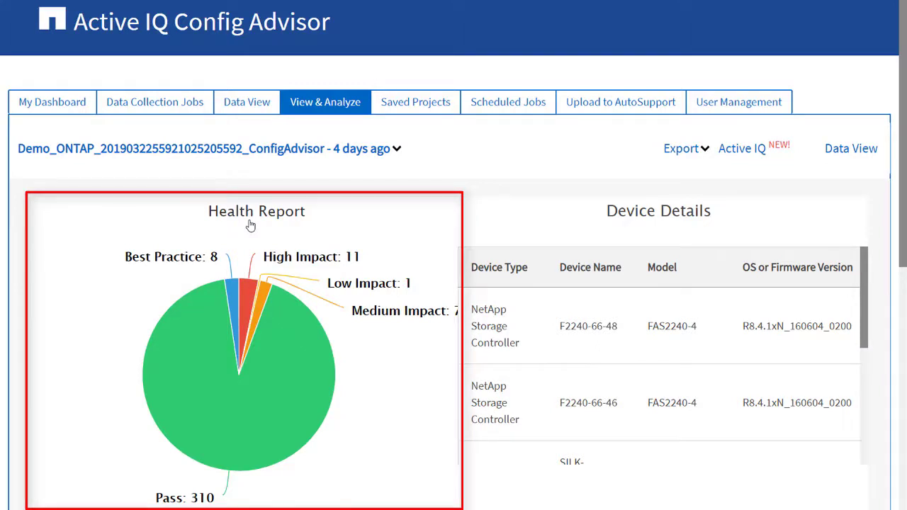
mouse_move(229, 421)
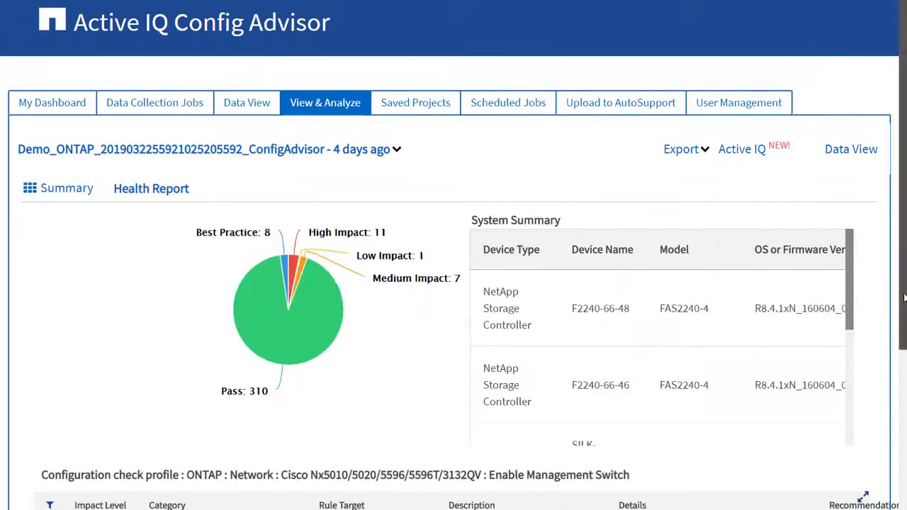
scroll(453, 283, down, 3)
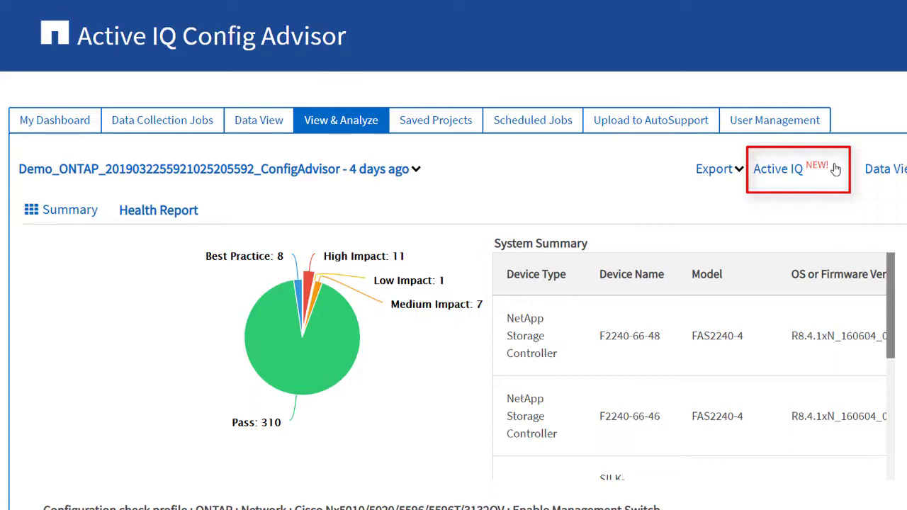
Step: Advanced-search Active IQ's Config Advisor category by the pasted job ID and open the matching job
click(835, 169)
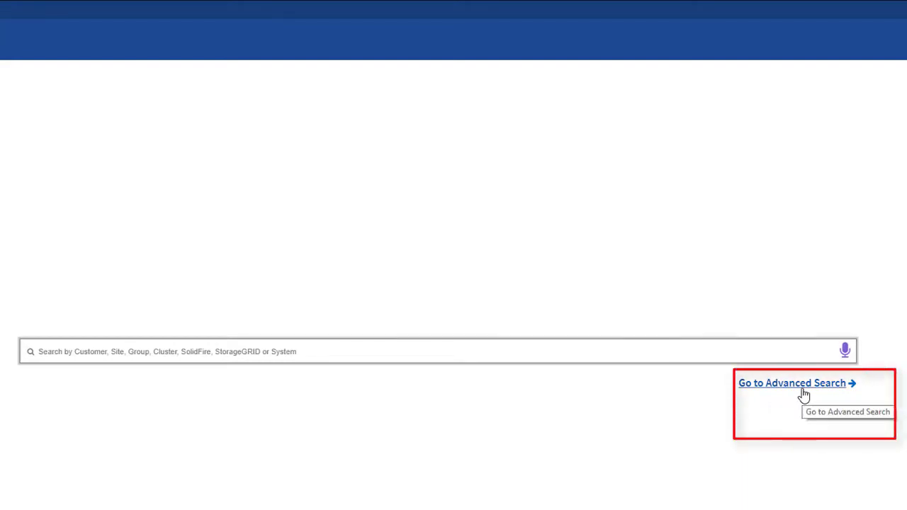
click(803, 388)
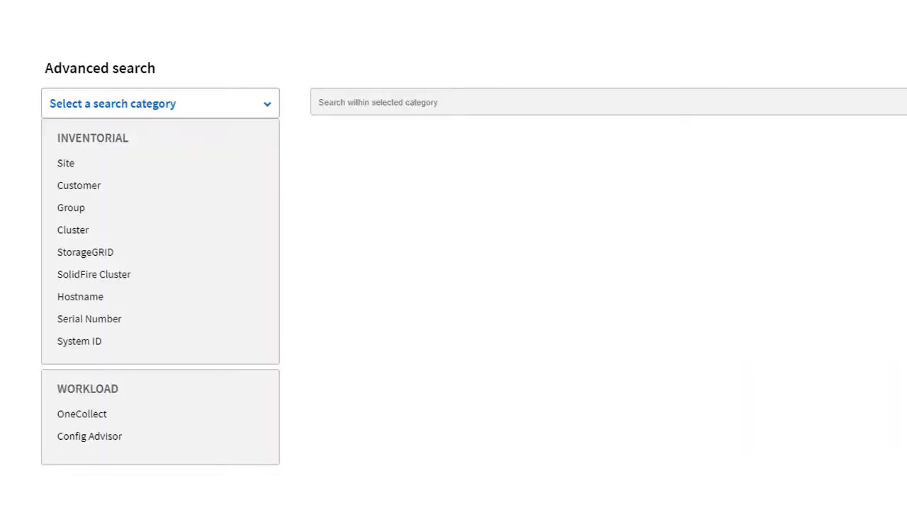
click(94, 437)
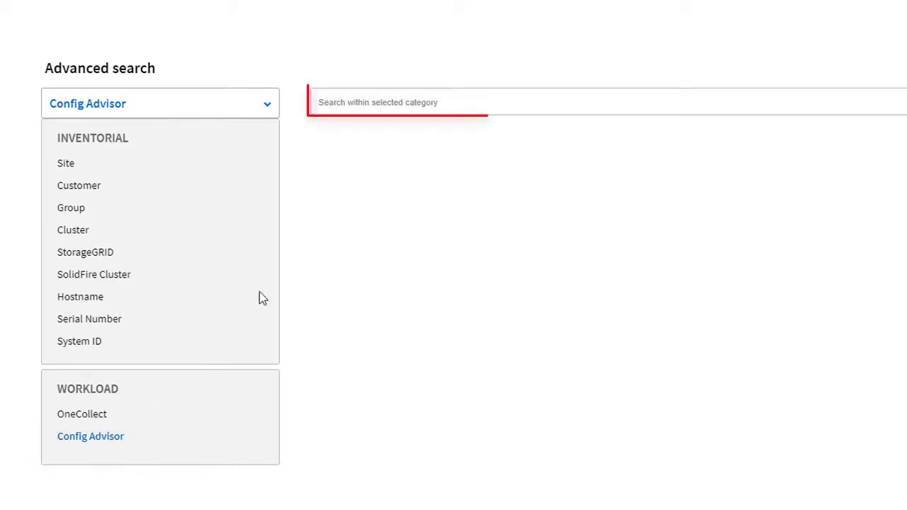
click(421, 101)
key(ctrl+v)
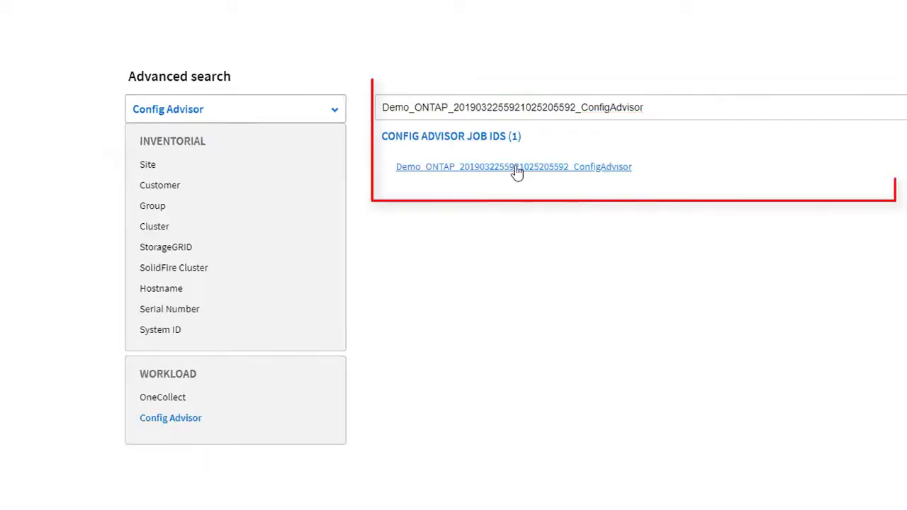
click(517, 169)
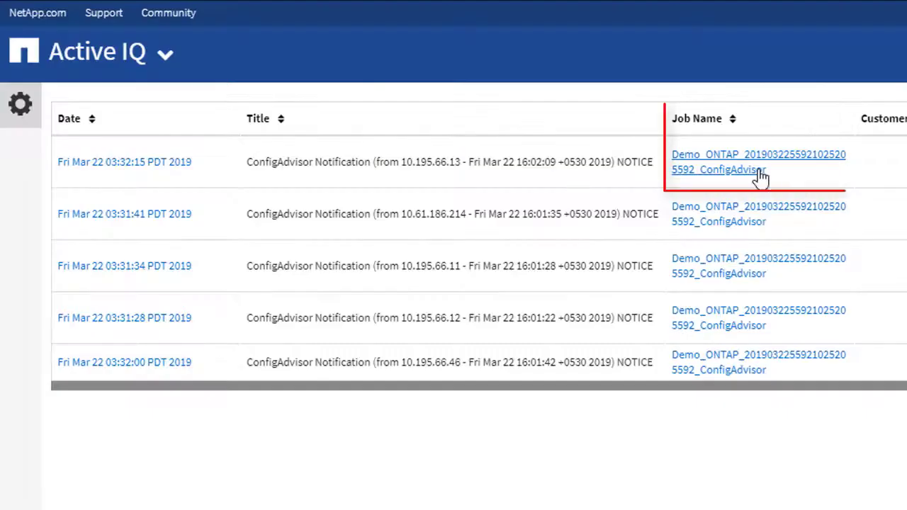
click(757, 177)
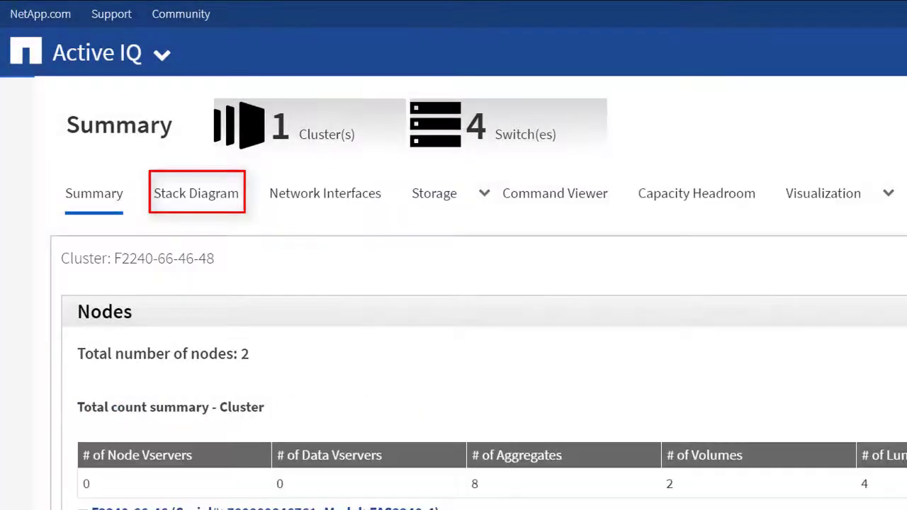
Step: Open the cluster's configuration details and browse the stack shelves, node F2240-66-48 and other node ports, and storage views
click(220, 200)
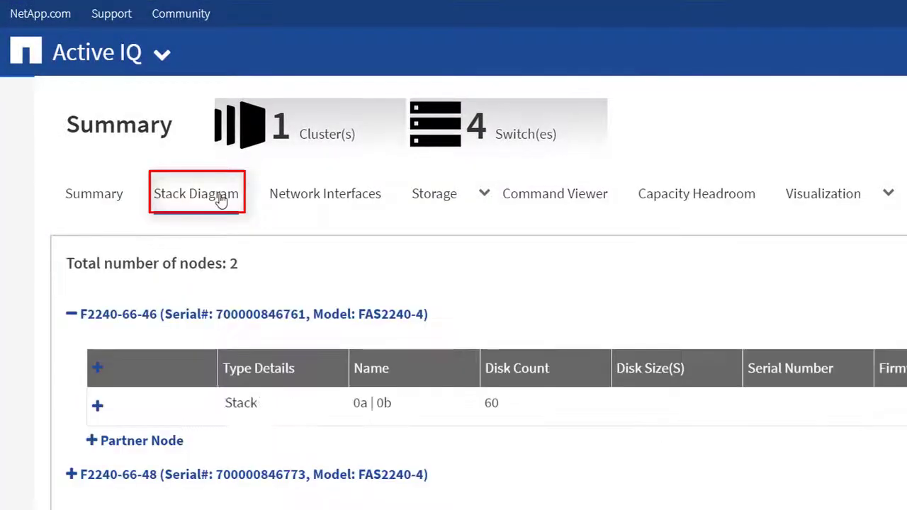
click(97, 410)
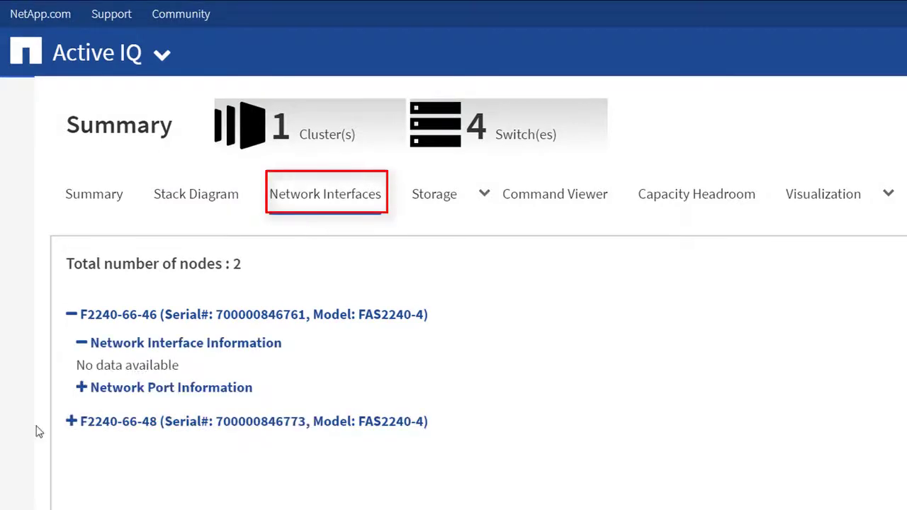
click(81, 387)
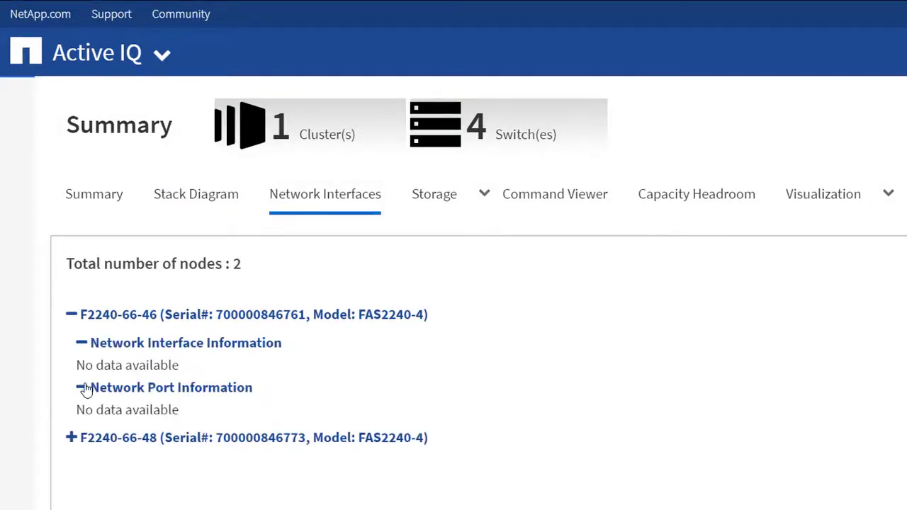
click(73, 439)
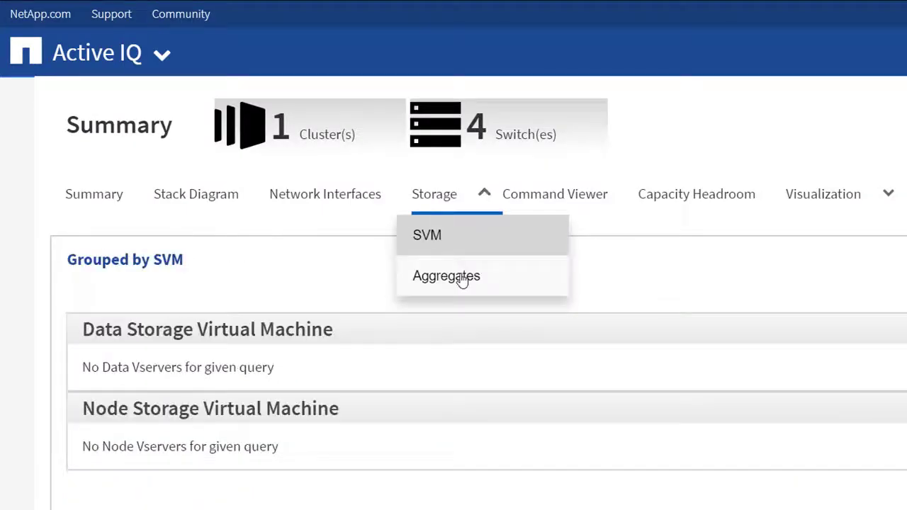
click(464, 277)
scroll(92, 467, up, 2)
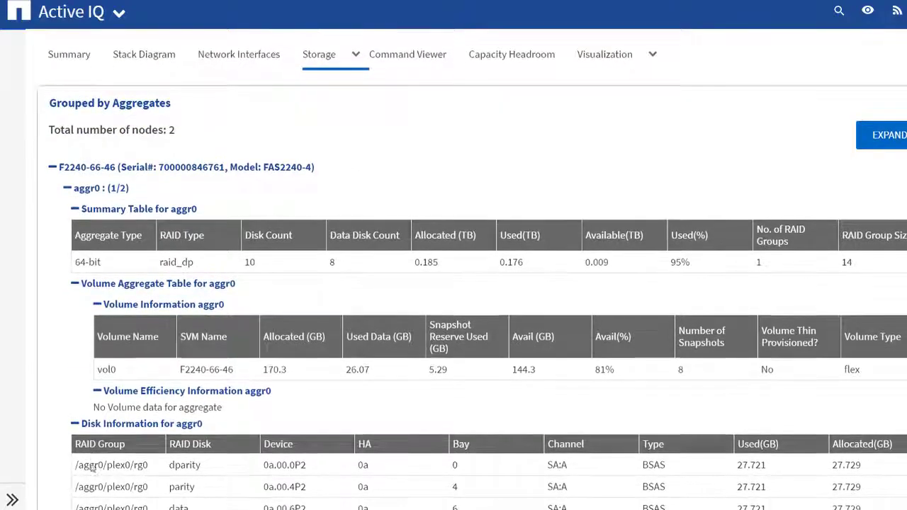
scroll(92, 469, down, 1)
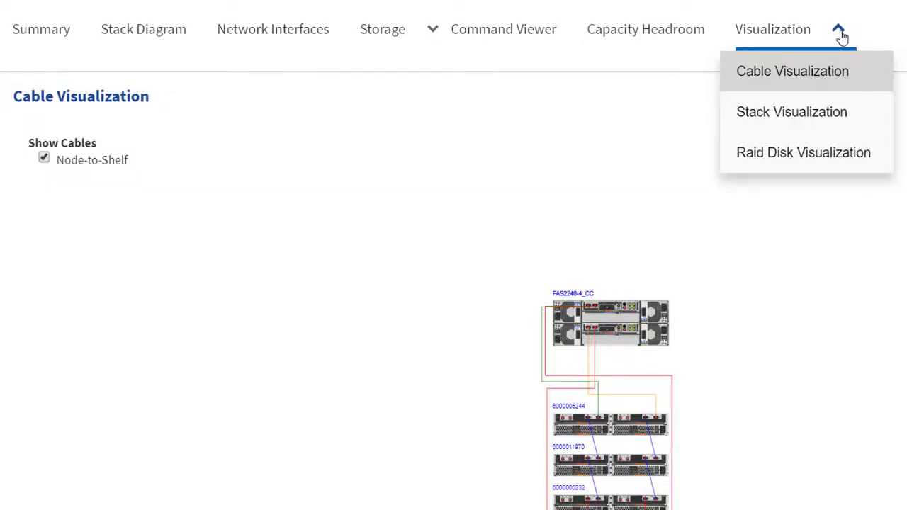
Step: Show the stack visualization and review the Services and System Options details
click(810, 113)
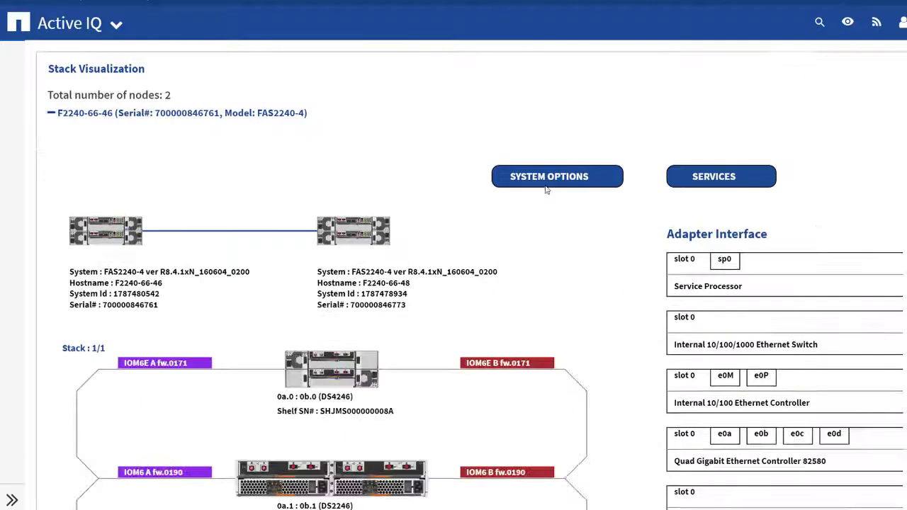
click(718, 180)
click(557, 176)
scroll(480, 253, down, 5)
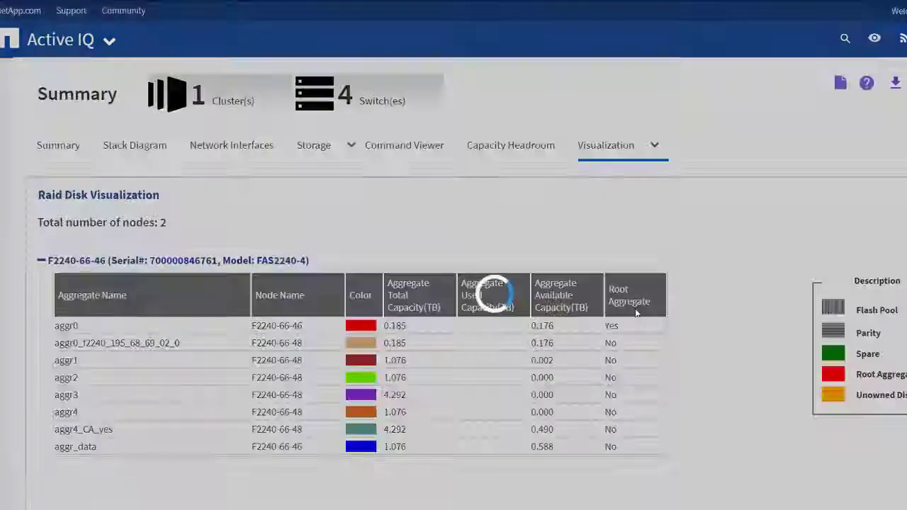
scroll(635, 313, down, 1)
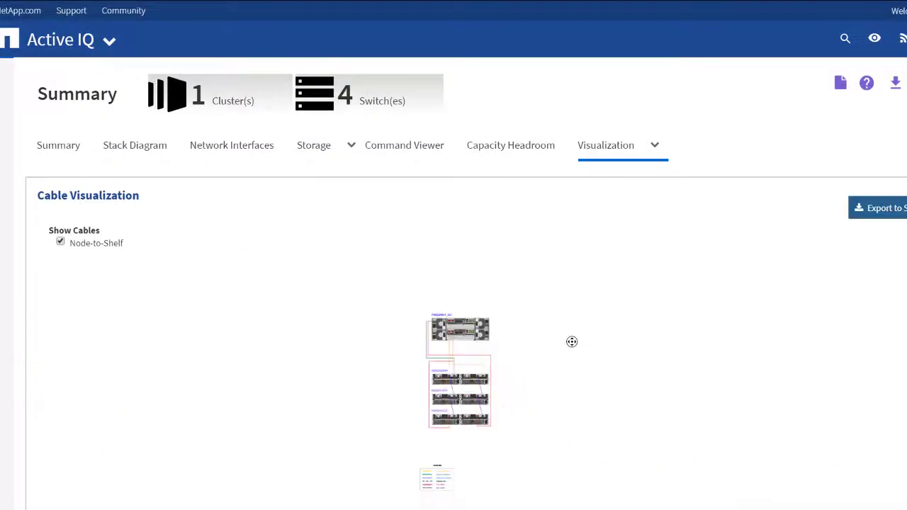
scroll(571, 340, down, 2)
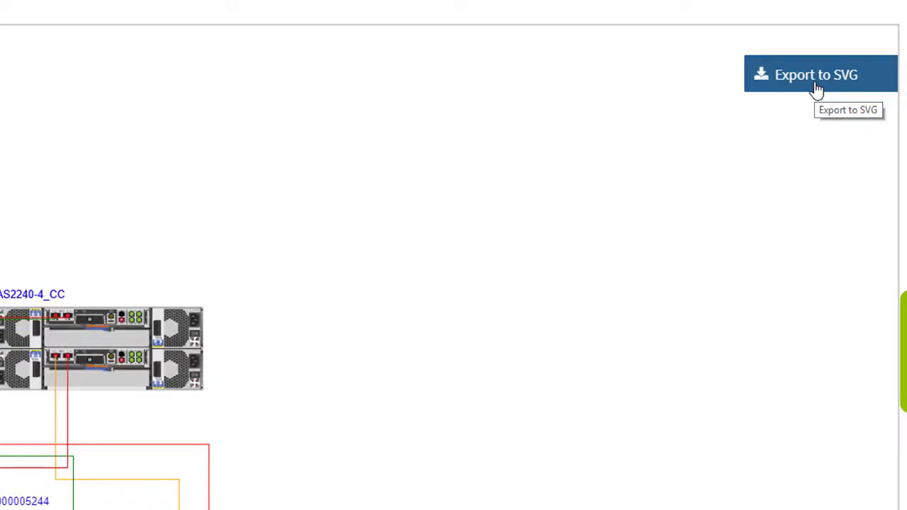
Step: Reopen the Stack Visualization from the Visualization list and scroll through the shelves
click(650, 119)
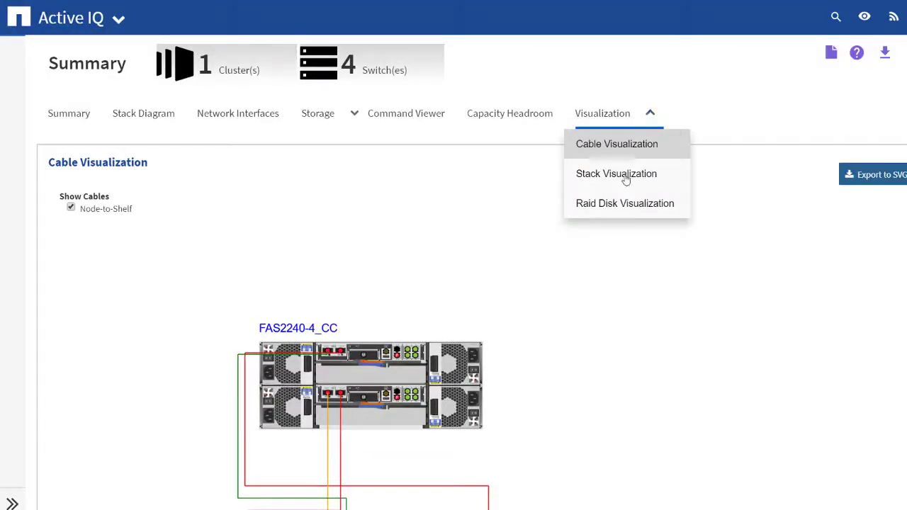
click(624, 178)
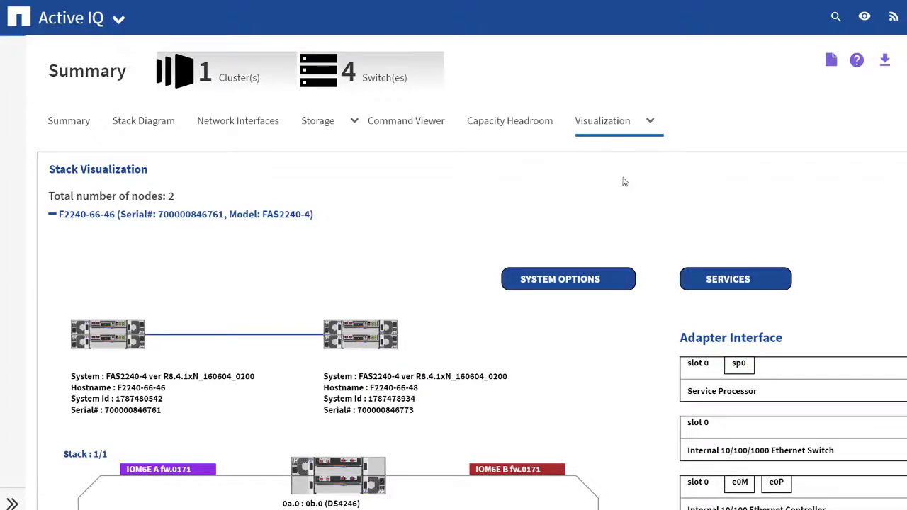
scroll(884, 292, down, 2)
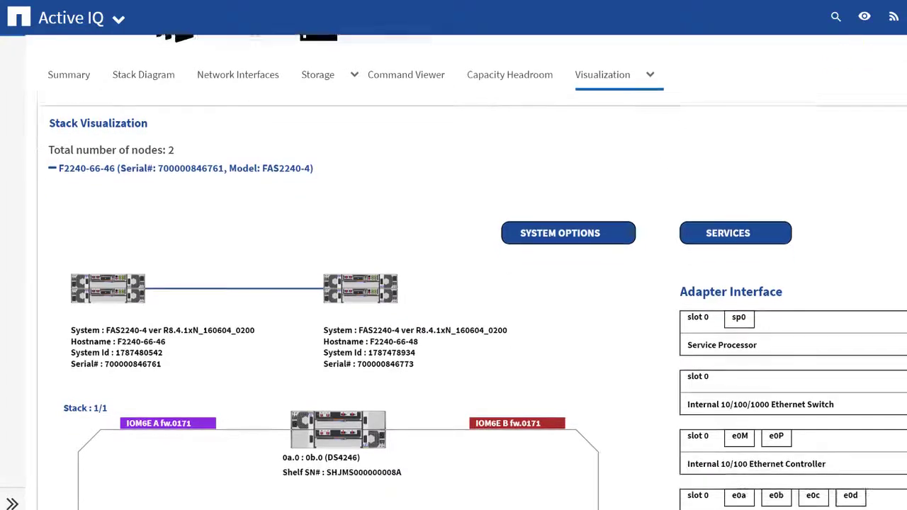
scroll(878, 269, down, 1)
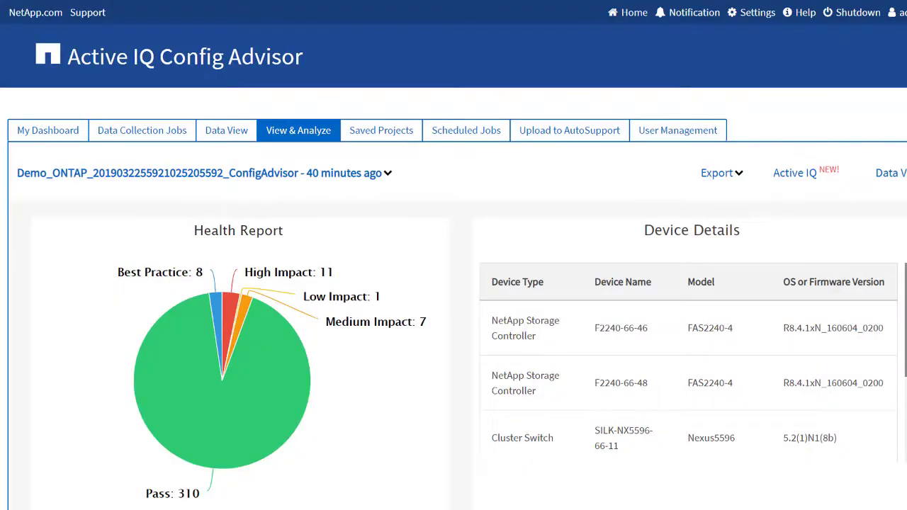
Step: Scroll the Demo_ONTAP analysis report down to the Storage Utilization chart for both controllers
scroll(454, 284, down, 6)
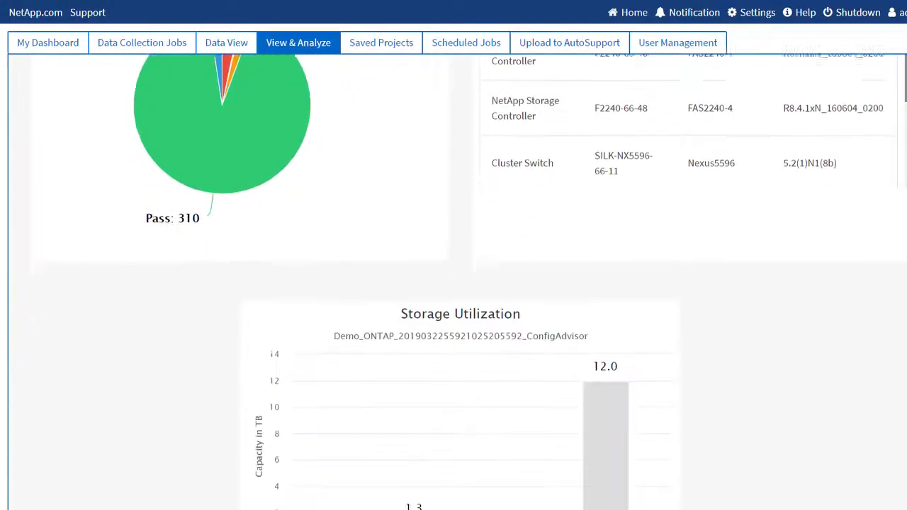